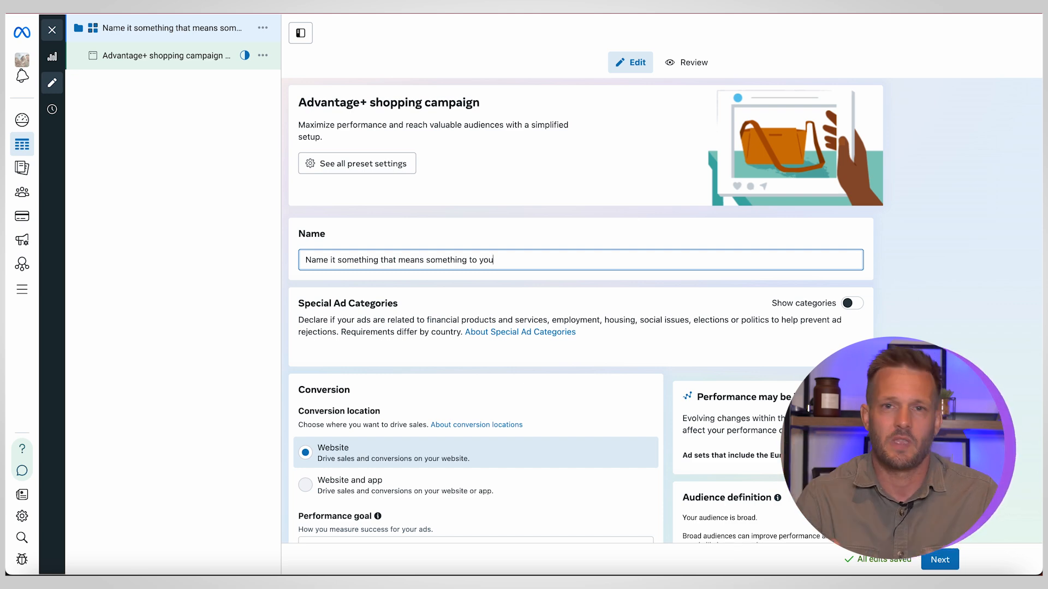
Review the available performance goals in the campaign's Conversion section, keeping Maximize number of conversions.
{"action": "scroll", "coordinate": [625, 386], "scroll_direction": "down", "scroll_amount": 5}
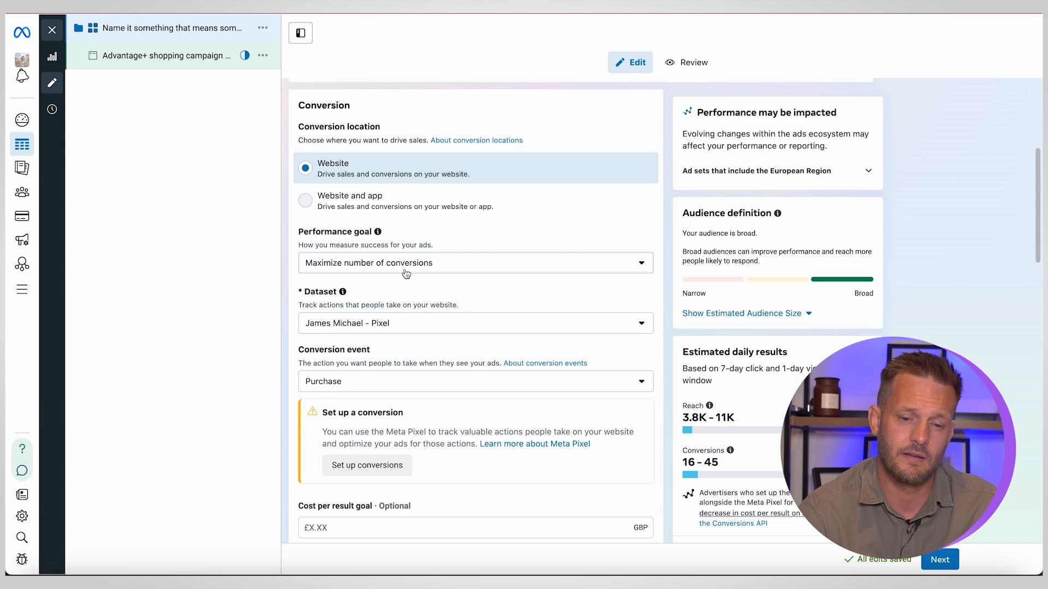
{"action": "scroll", "coordinate": [405, 273], "scroll_direction": "down", "scroll_amount": 1}
{"action": "scroll", "coordinate": [406, 273], "scroll_direction": "up", "scroll_amount": 1}
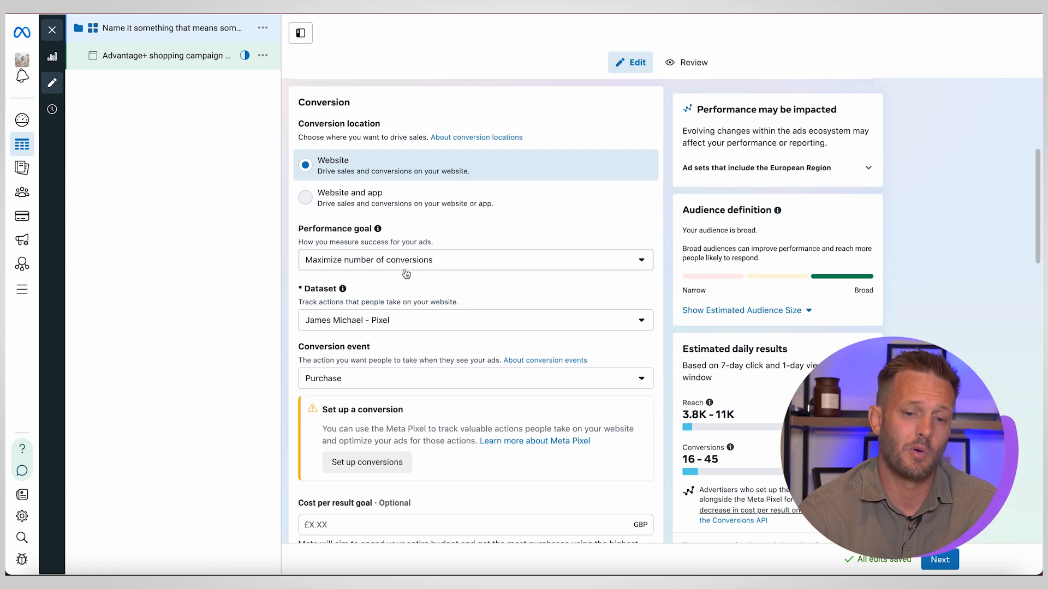
{"action": "scroll", "coordinate": [406, 273], "scroll_direction": "down", "scroll_amount": 1}
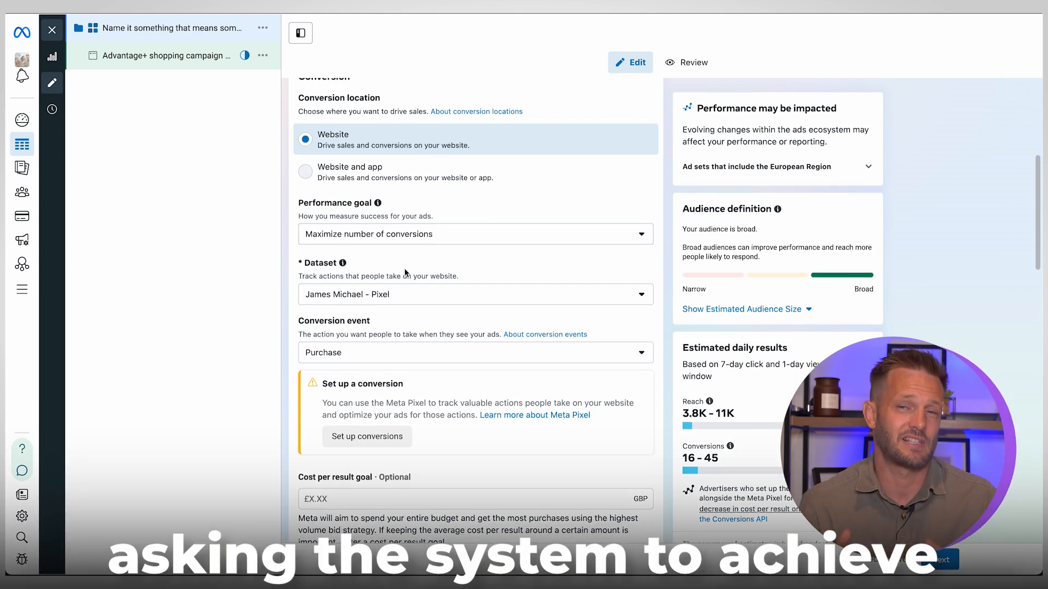
{"action": "left_click", "coordinate": [421, 241]}
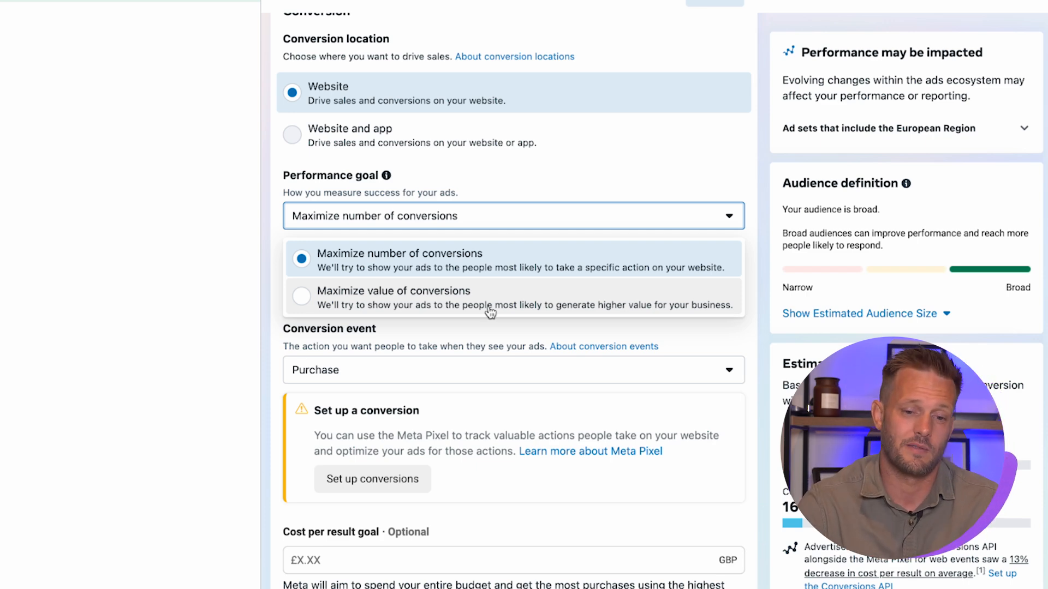
{"action": "left_click", "coordinate": [493, 409]}
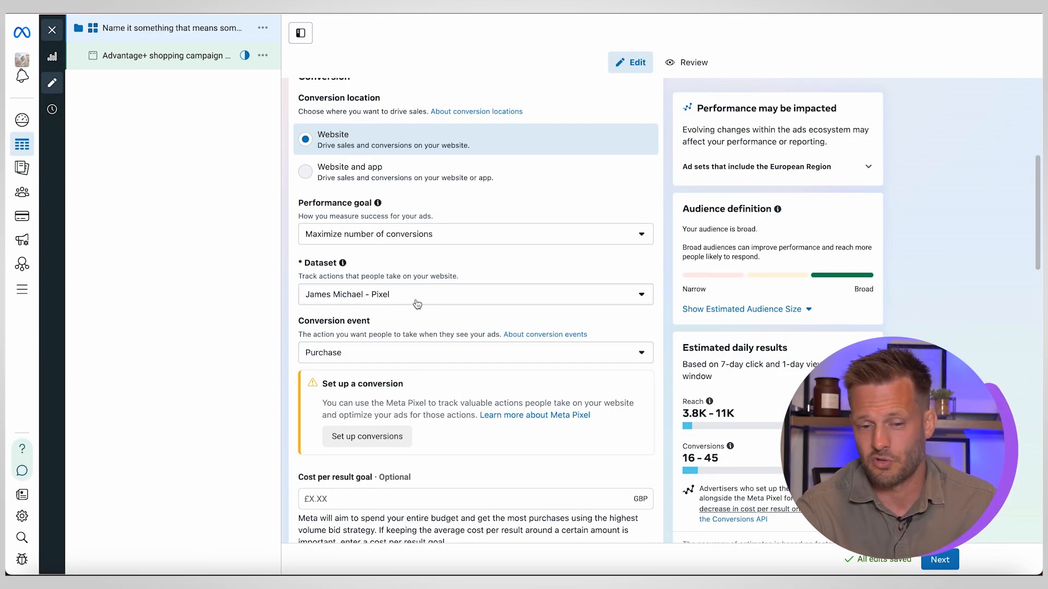
Look through the list of conversion events, keeping Purchase as the selected event.
{"action": "left_click", "coordinate": [395, 358]}
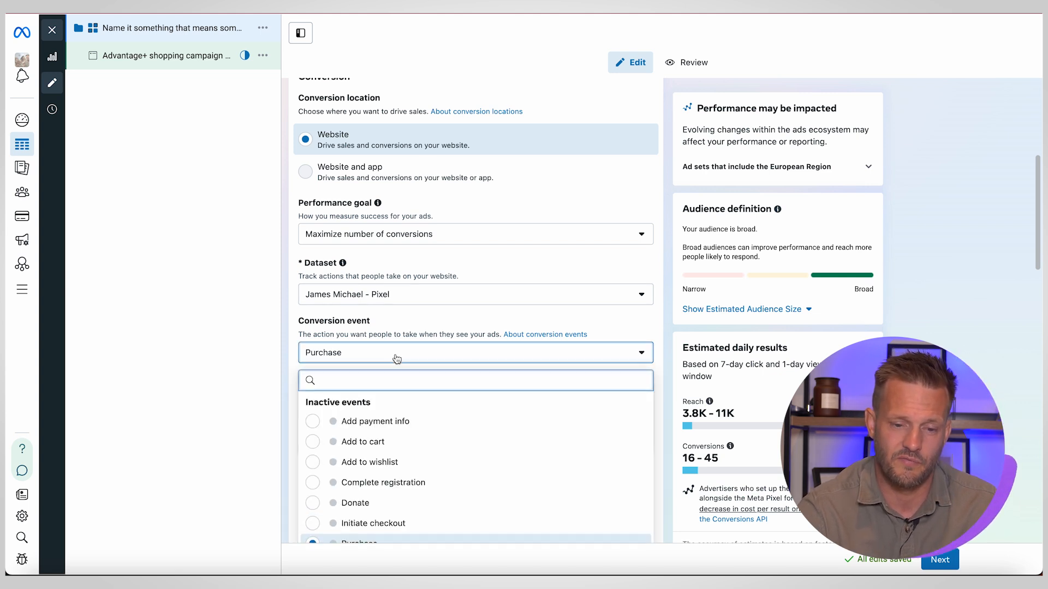
{"action": "scroll", "coordinate": [388, 431], "scroll_direction": "down", "scroll_amount": 1}
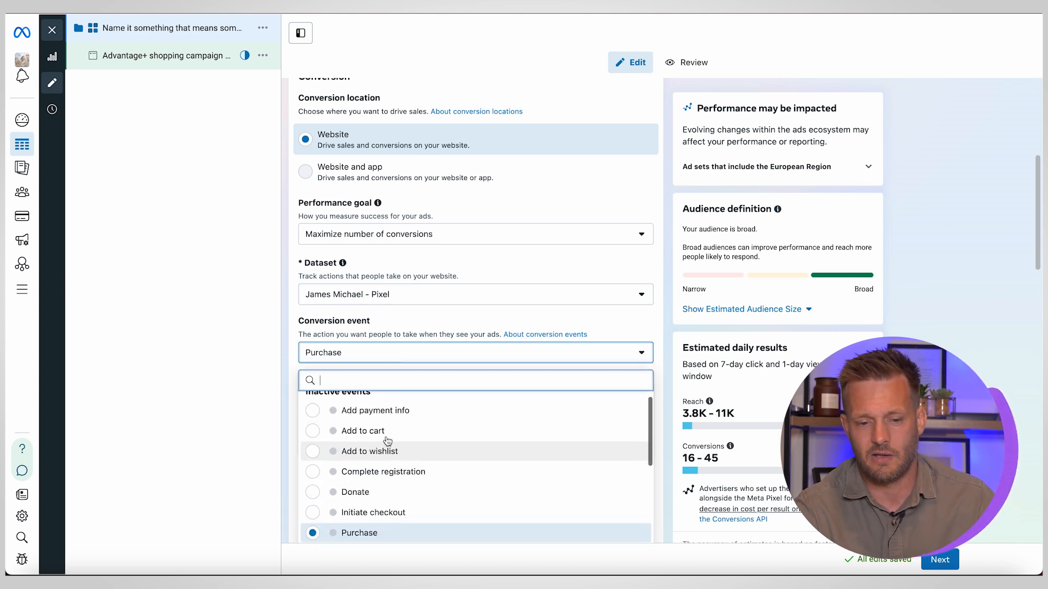
{"action": "scroll", "coordinate": [388, 440], "scroll_direction": "down", "scroll_amount": 7}
{"action": "scroll", "coordinate": [387, 441], "scroll_direction": "up", "scroll_amount": 3}
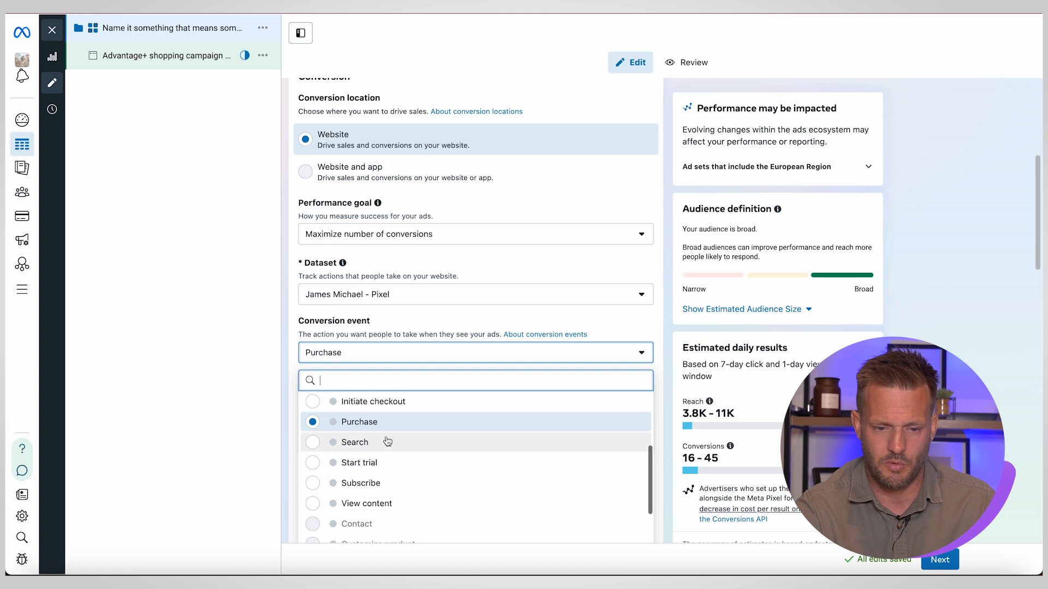
{"action": "scroll", "coordinate": [387, 441], "scroll_direction": "up", "scroll_amount": 4}
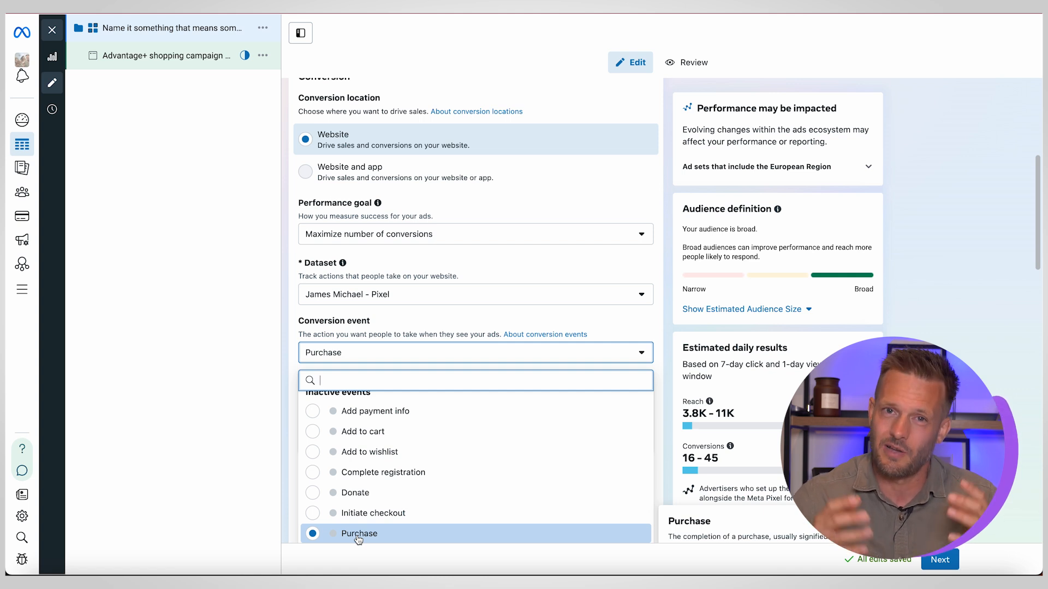
{"action": "left_click", "coordinate": [289, 481]}
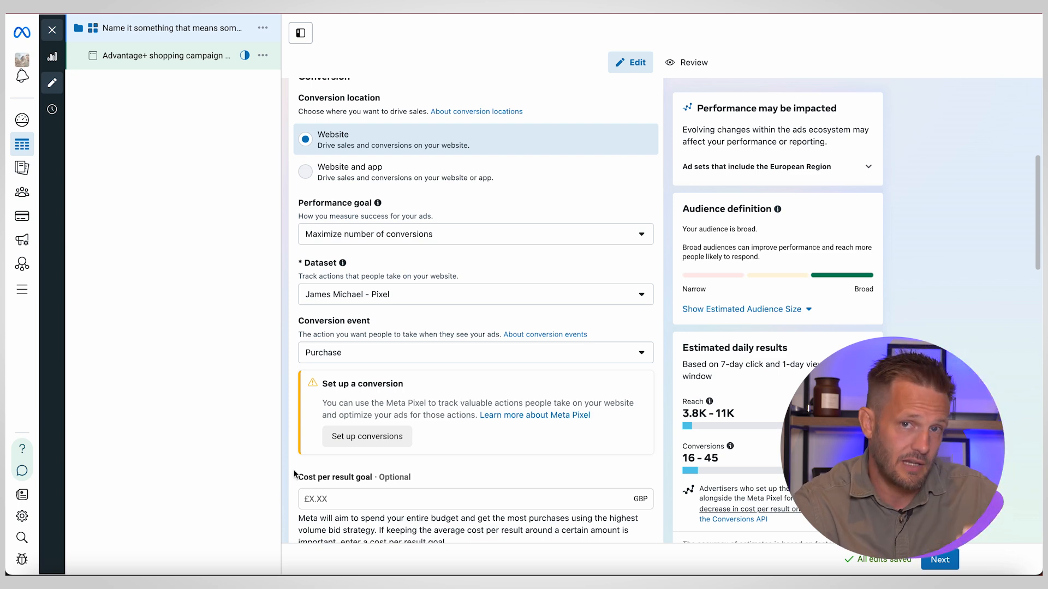
Set the campaign's optional cost per result goal to £10.
{"action": "scroll", "coordinate": [294, 474], "scroll_direction": "down", "scroll_amount": 5}
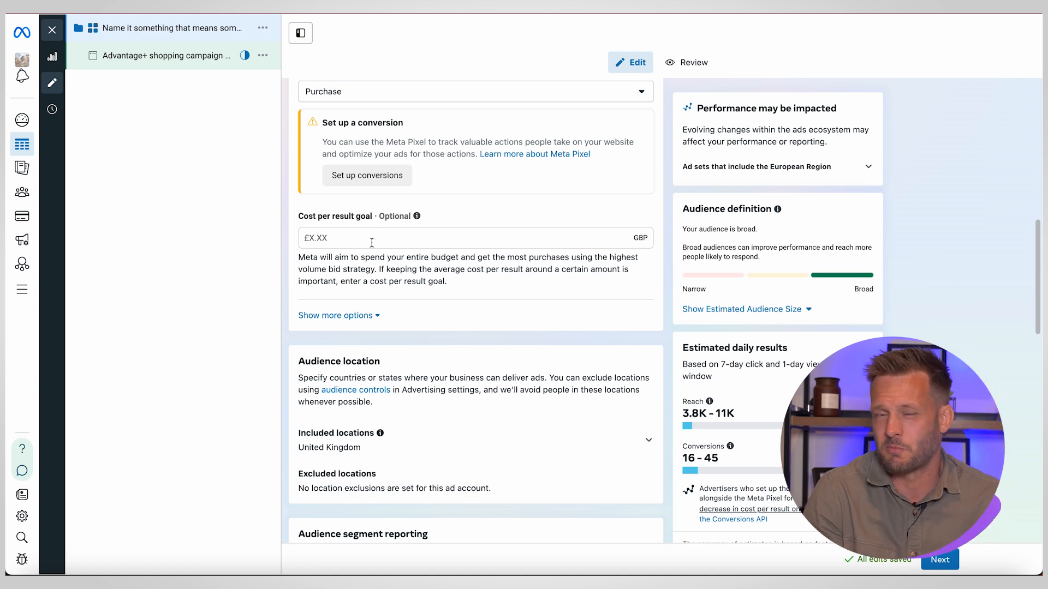
{"action": "left_click", "coordinate": [372, 243]}
{"action": "type", "text": "19"}
{"action": "key", "text": "BackSpace"}
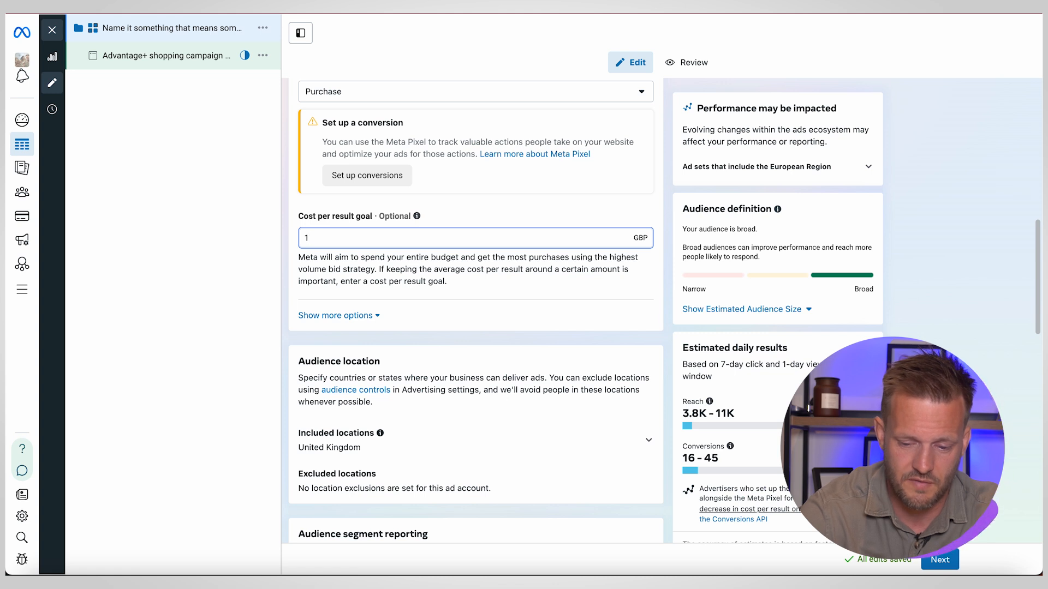
{"action": "type", "text": "0"}
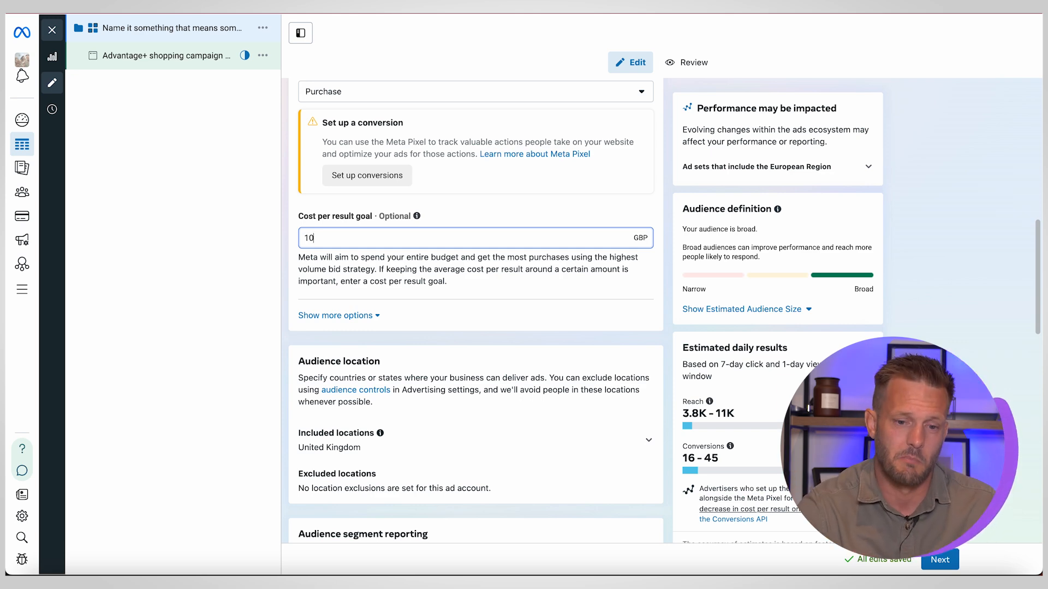
Expand the included locations under Audience location and review the targeted countries.
{"action": "scroll", "coordinate": [428, 397], "scroll_direction": "down", "scroll_amount": 3}
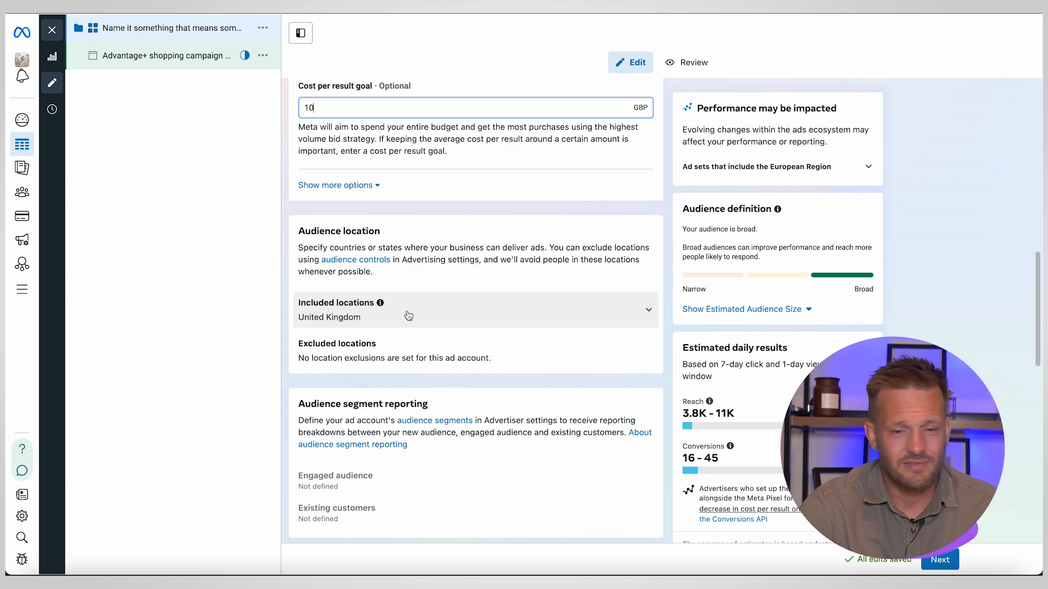
{"action": "left_click", "coordinate": [408, 316]}
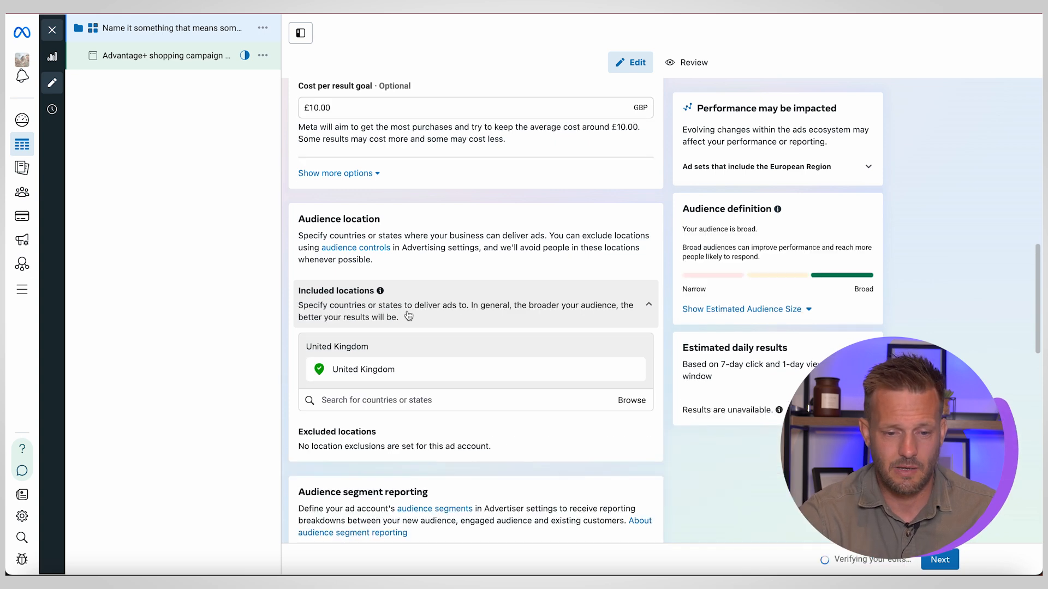
{"action": "scroll", "coordinate": [365, 355], "scroll_direction": "down", "scroll_amount": 2}
{"action": "scroll", "coordinate": [421, 362], "scroll_direction": "down", "scroll_amount": 1}
{"action": "scroll", "coordinate": [421, 363], "scroll_direction": "up", "scroll_amount": 1}
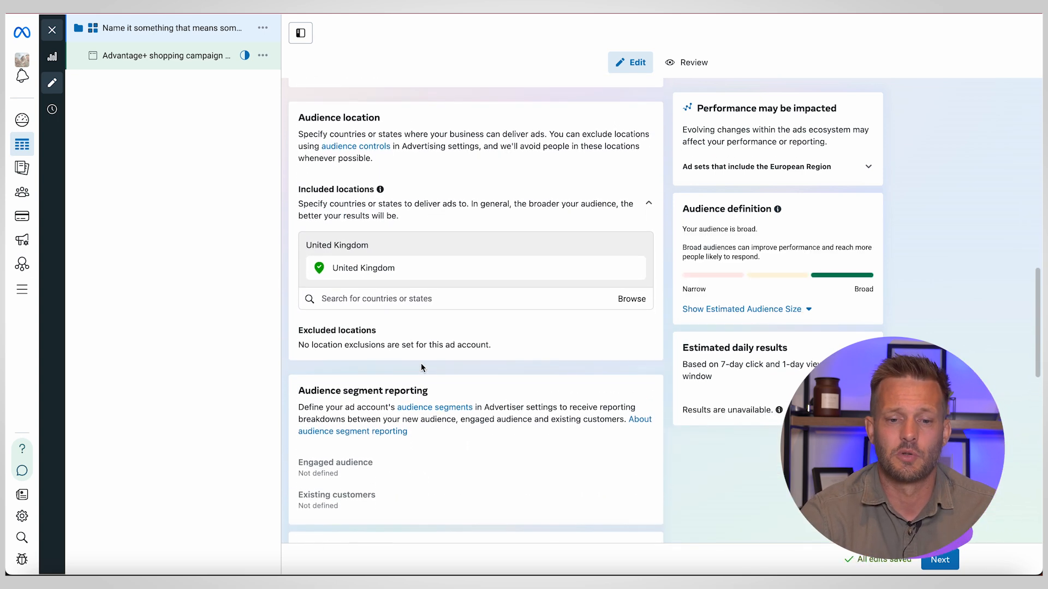
Review the Audience segment reporting section and look over the full list of available tools.
{"action": "scroll", "coordinate": [446, 341], "scroll_direction": "down", "scroll_amount": 2}
{"action": "scroll", "coordinate": [447, 341], "scroll_direction": "down", "scroll_amount": 3}
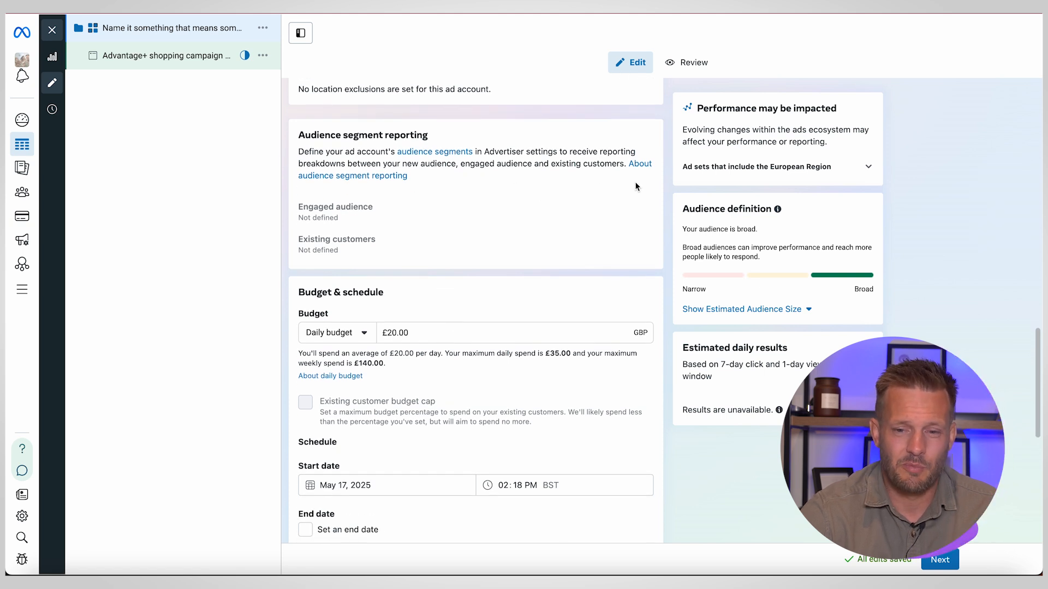
{"action": "scroll", "coordinate": [662, 188], "scroll_direction": "down", "scroll_amount": 1}
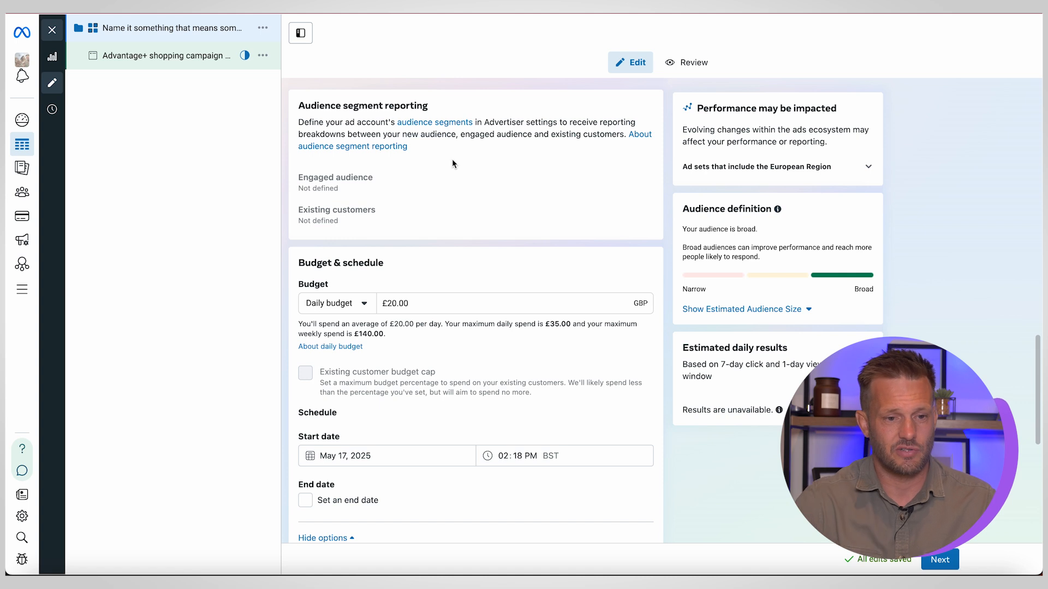
{"action": "left_click", "coordinate": [22, 292]}
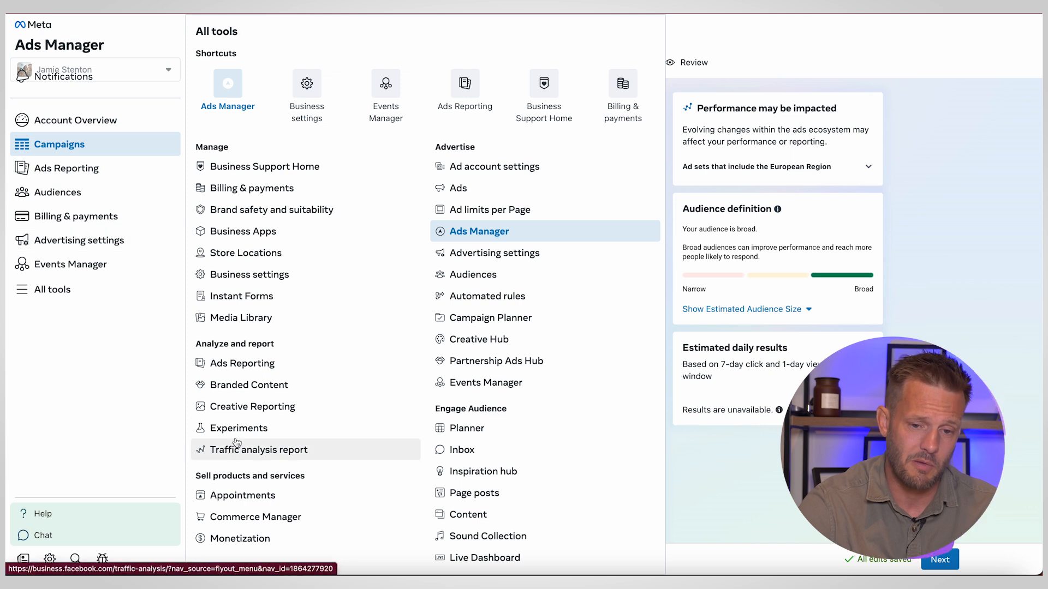
{"action": "left_click", "coordinate": [1003, 268]}
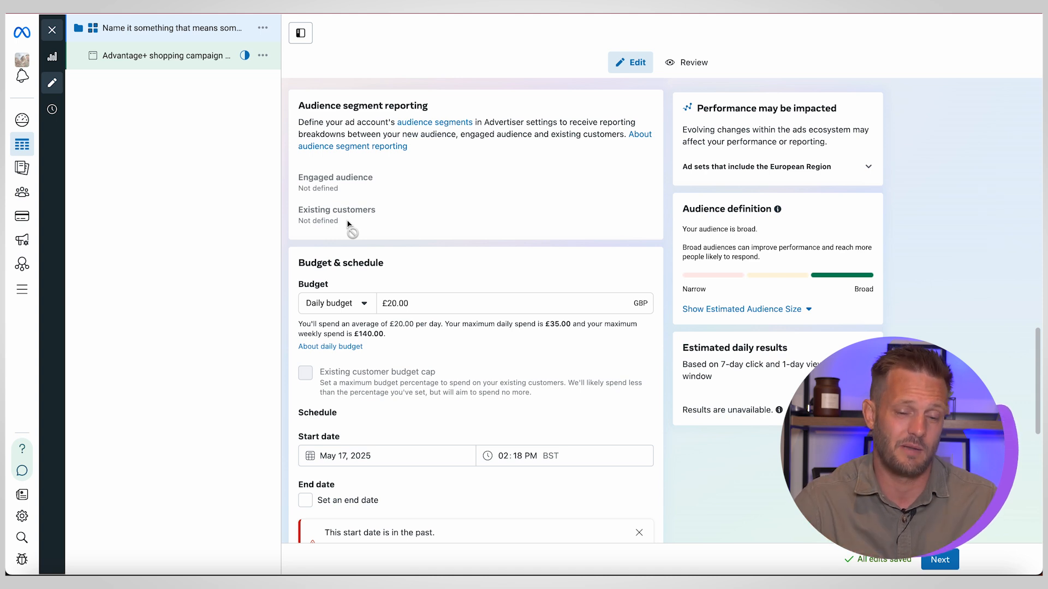
Check the budget type choices, keep Daily budget, and set the amount to £200.
{"action": "scroll", "coordinate": [350, 225], "scroll_direction": "down", "scroll_amount": 2}
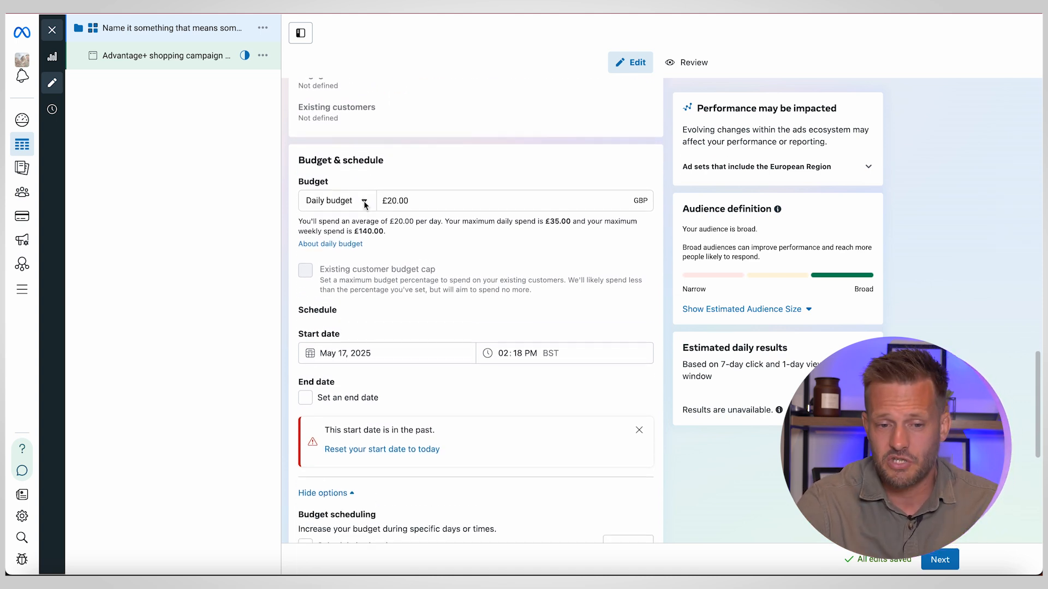
{"action": "left_click", "coordinate": [364, 201]}
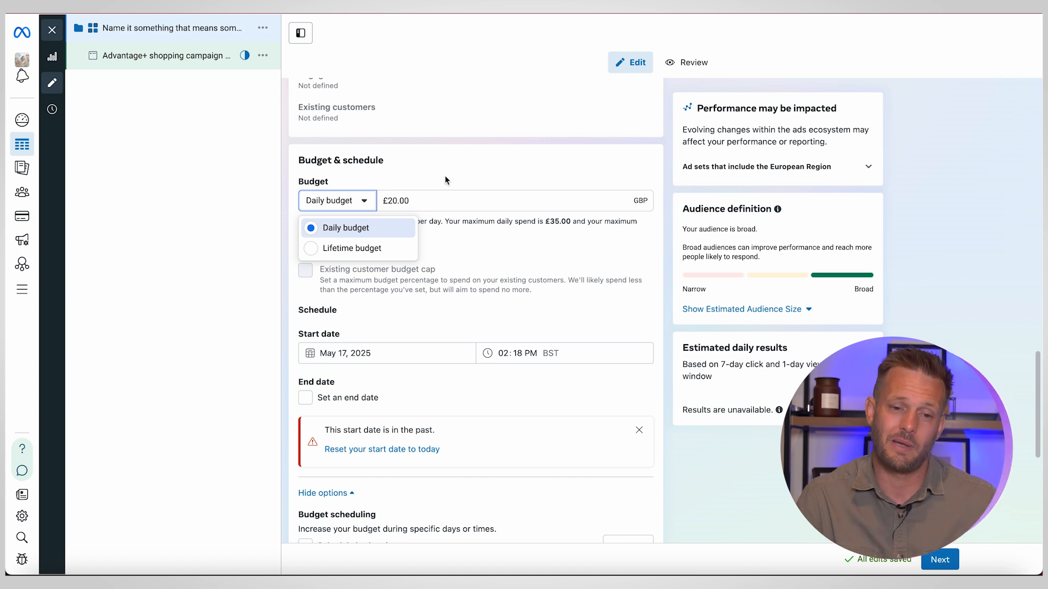
{"action": "scroll", "coordinate": [444, 175], "scroll_direction": "down", "scroll_amount": 3}
{"action": "scroll", "coordinate": [449, 264], "scroll_direction": "up", "scroll_amount": 3}
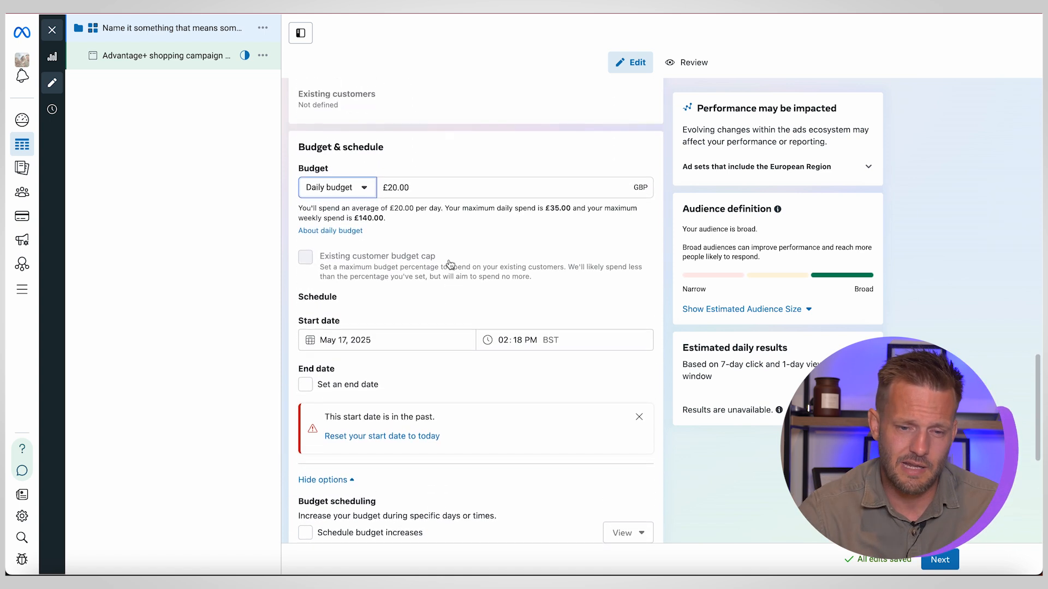
{"action": "left_click", "coordinate": [396, 192]}
{"action": "type", "text": "0"}
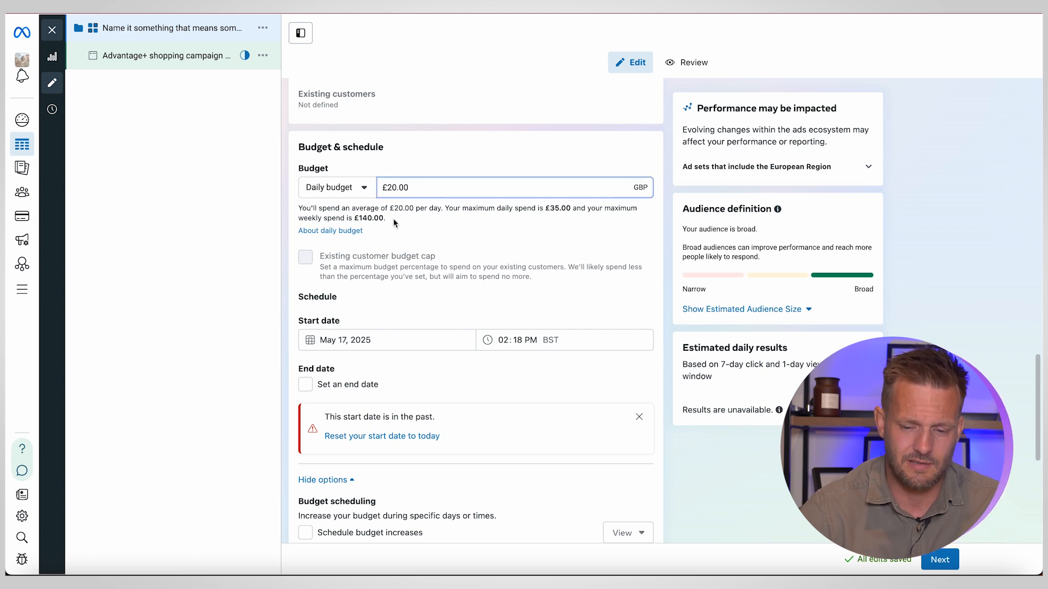
{"action": "left_click", "coordinate": [475, 225]}
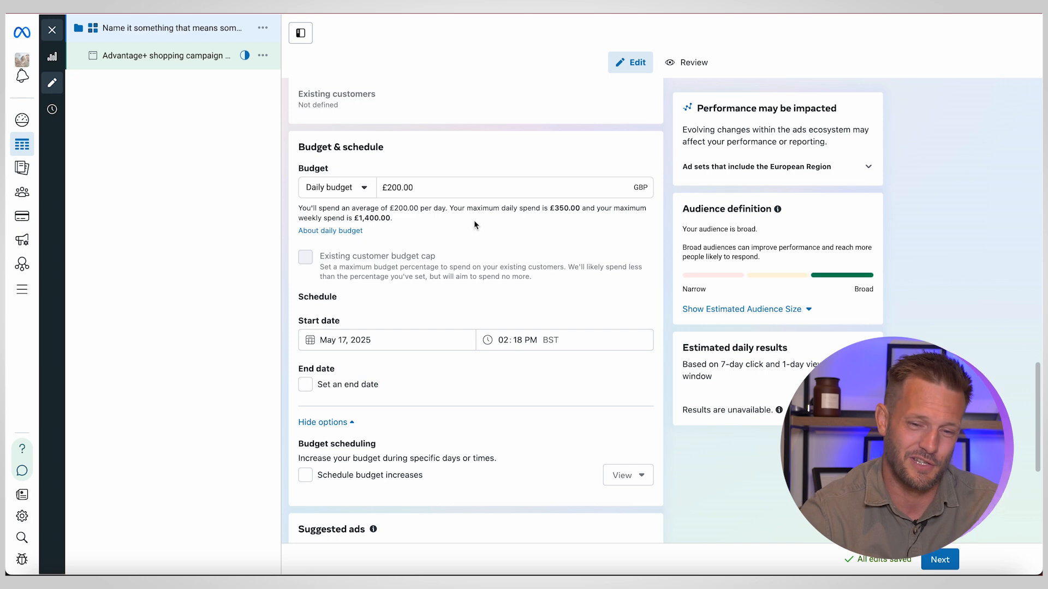
Open the ad inside the Advantage+ shopping campaign and rename it "Ad1 -".
{"action": "scroll", "coordinate": [474, 224], "scroll_direction": "down", "scroll_amount": 4}
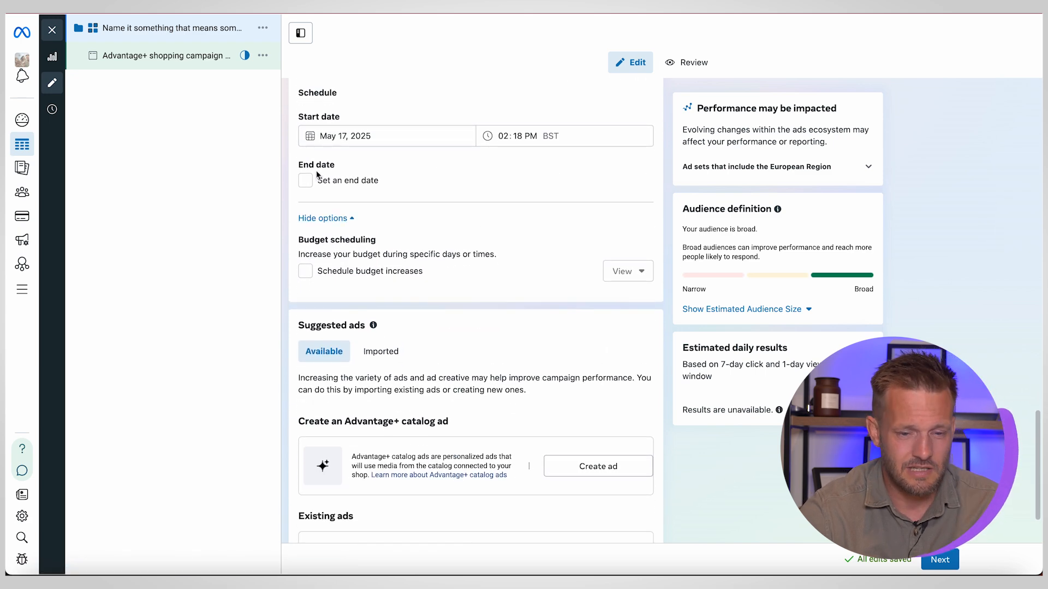
{"action": "scroll", "coordinate": [437, 190], "scroll_direction": "down", "scroll_amount": 2}
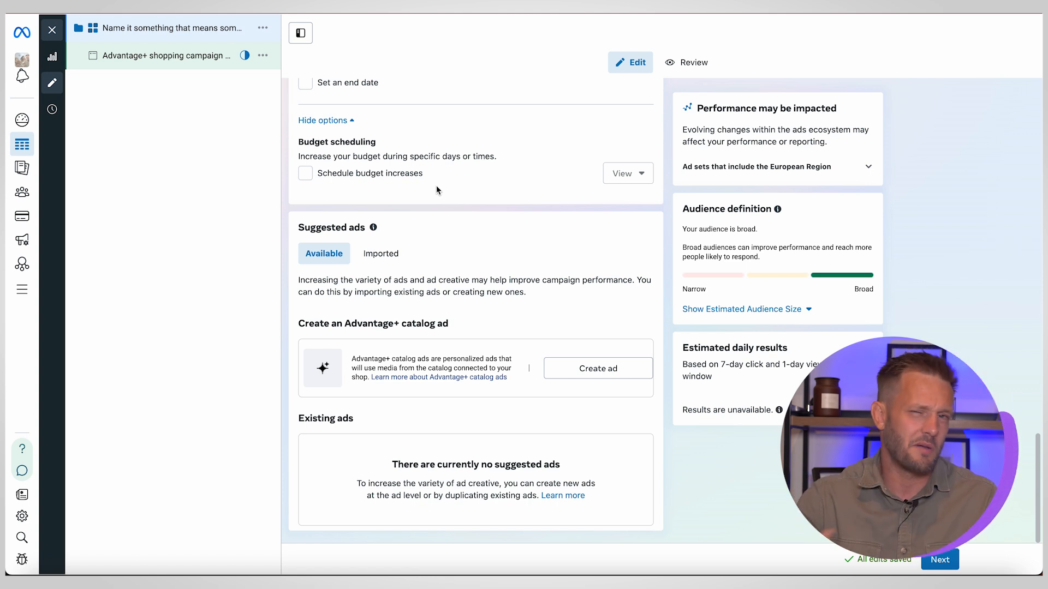
{"action": "left_click", "coordinate": [180, 56]}
{"action": "scroll", "coordinate": [440, 159], "scroll_direction": "down", "scroll_amount": 2}
{"action": "scroll", "coordinate": [440, 159], "scroll_direction": "up", "scroll_amount": 10}
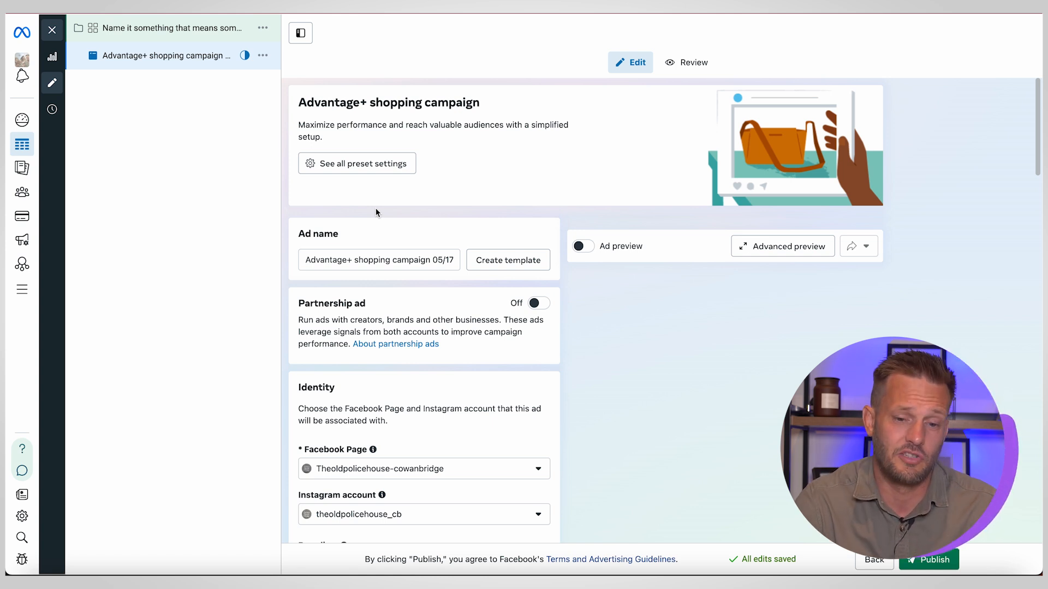
{"action": "triple_click", "coordinate": [395, 261]}
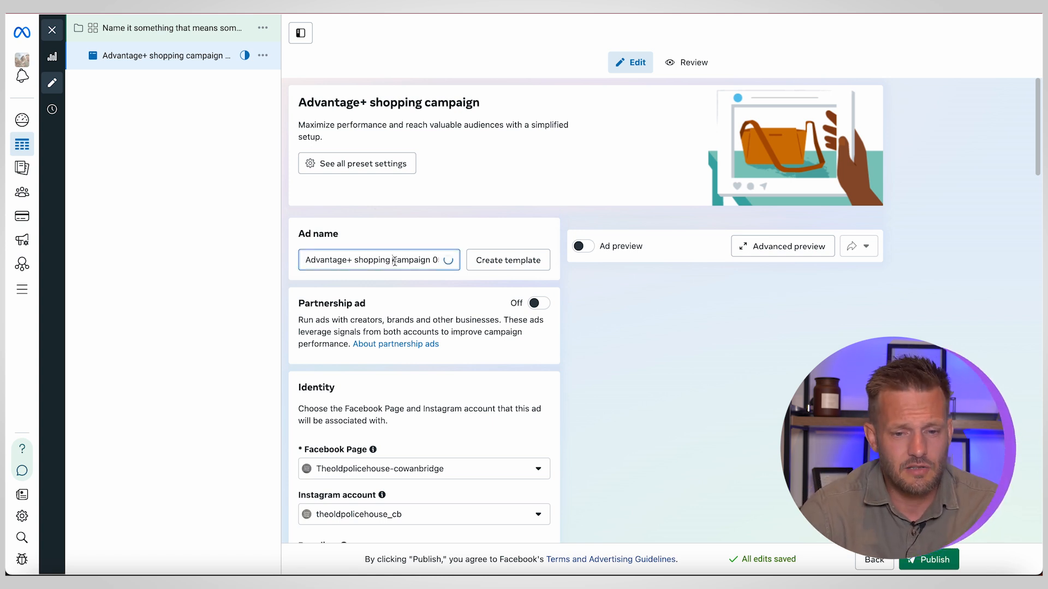
{"action": "type", "text": "Ad"}
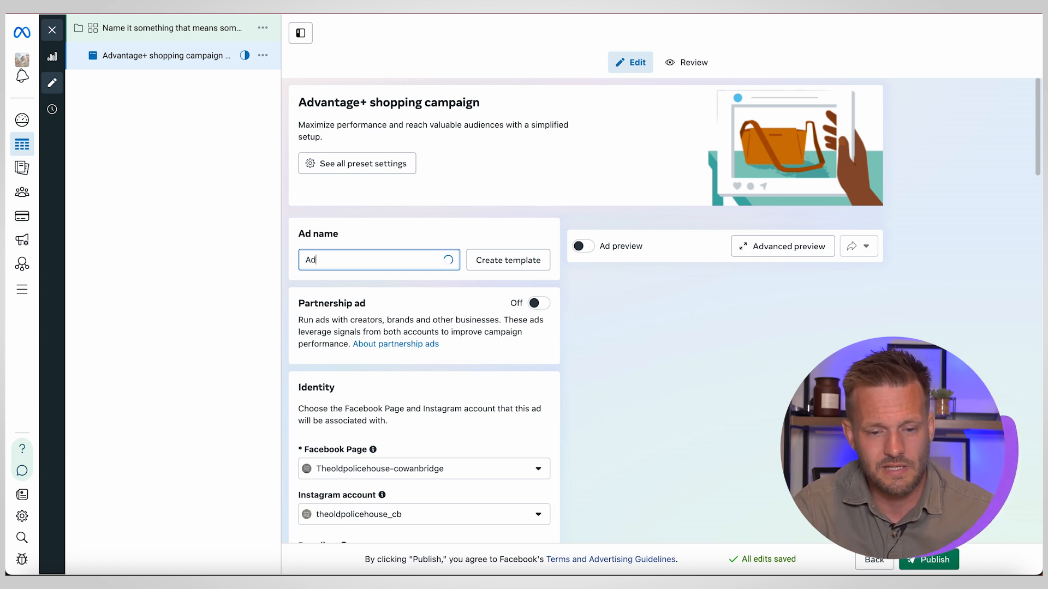
{"action": "type", "text": "1 -"}
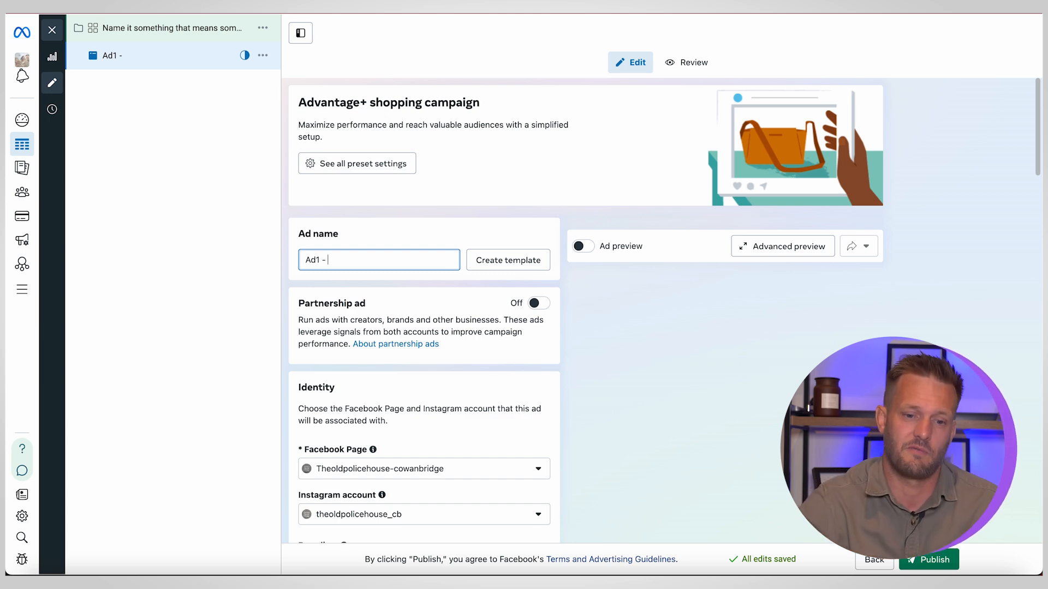
Check which Facebook Pages can be chosen in the ad's Identity section, keeping the current page.
{"action": "scroll", "coordinate": [533, 217], "scroll_direction": "down", "scroll_amount": 3}
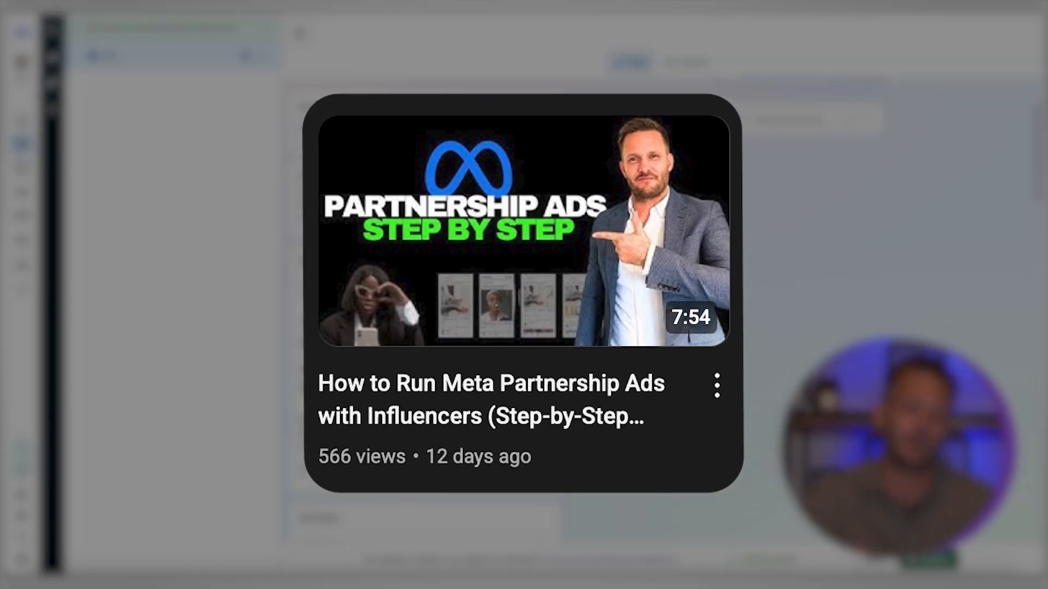
{"action": "scroll", "coordinate": [533, 218], "scroll_direction": "down", "scroll_amount": 2}
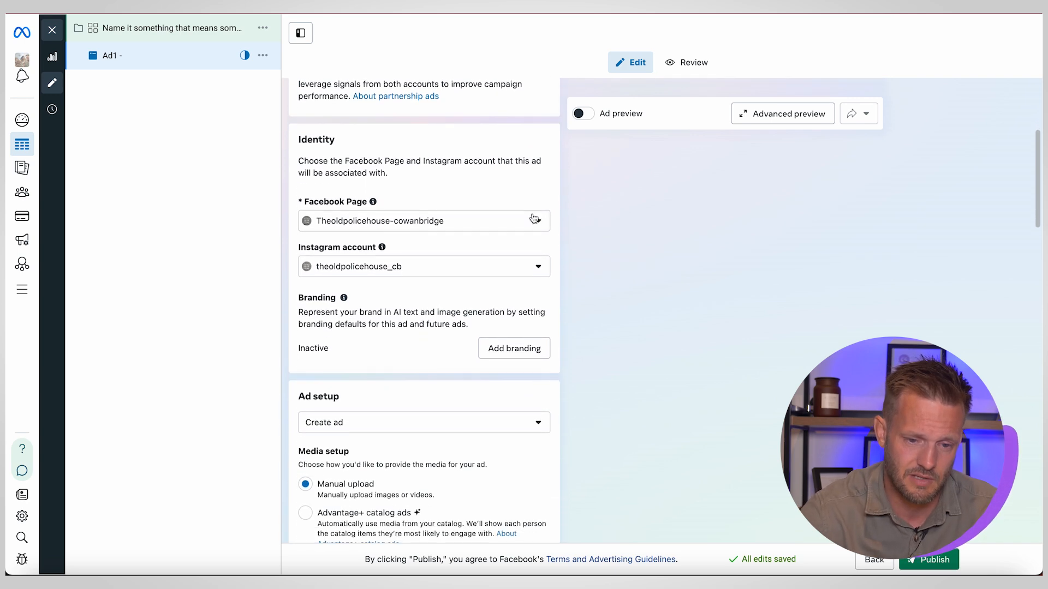
{"action": "left_click", "coordinate": [537, 226]}
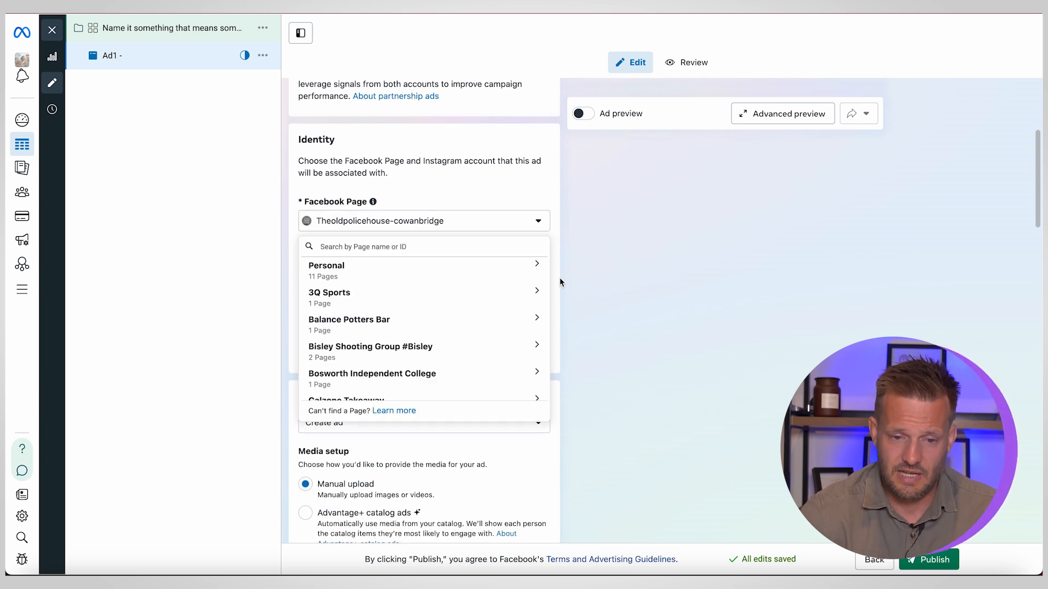
{"action": "left_click", "coordinate": [562, 293]}
Examine the ad's setup, format, destination and tracking sections down to the URL parameters.
{"action": "scroll", "coordinate": [436, 293], "scroll_direction": "down", "scroll_amount": 1}
{"action": "scroll", "coordinate": [434, 294], "scroll_direction": "down", "scroll_amount": 5}
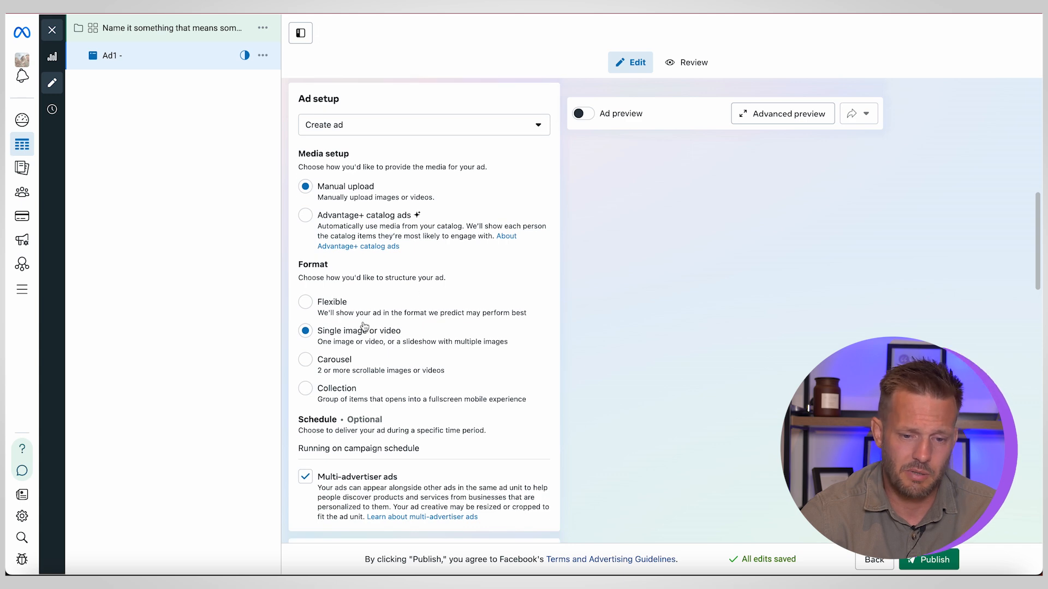
{"action": "scroll", "coordinate": [364, 326], "scroll_direction": "down", "scroll_amount": 7}
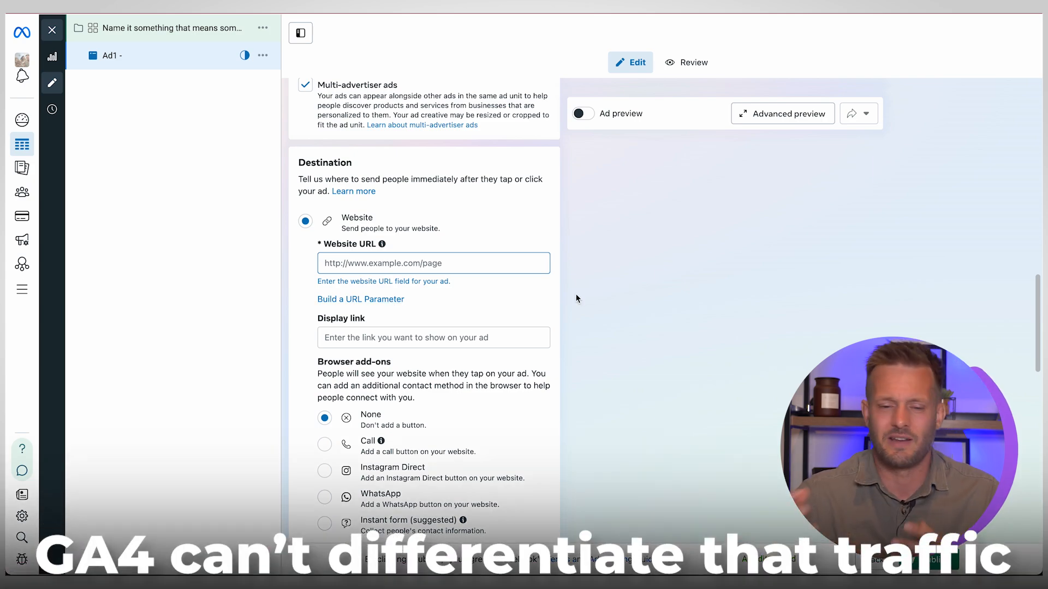
{"action": "scroll", "coordinate": [568, 308], "scroll_direction": "down", "scroll_amount": 15}
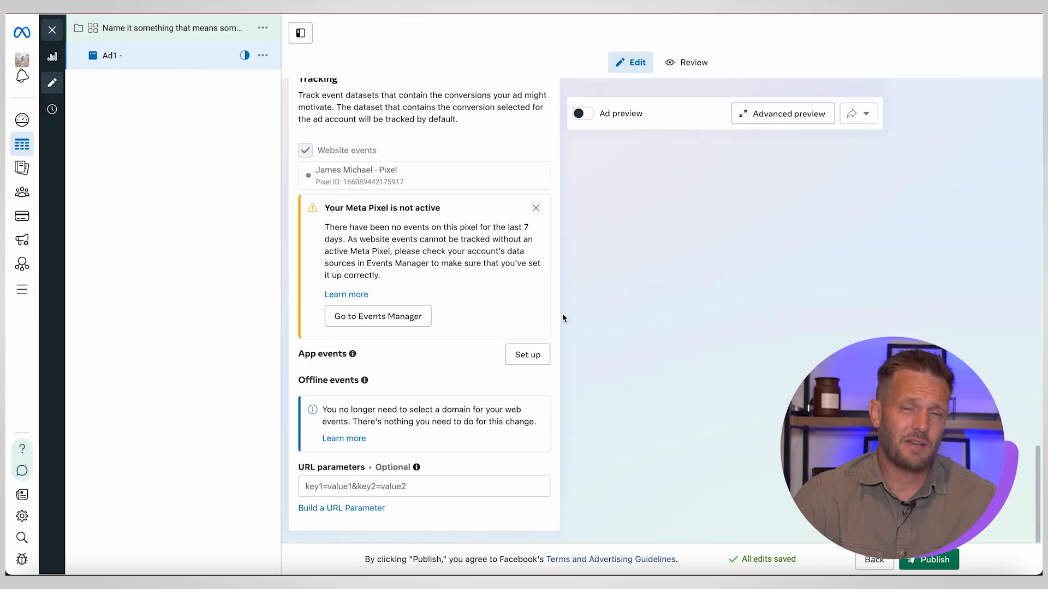